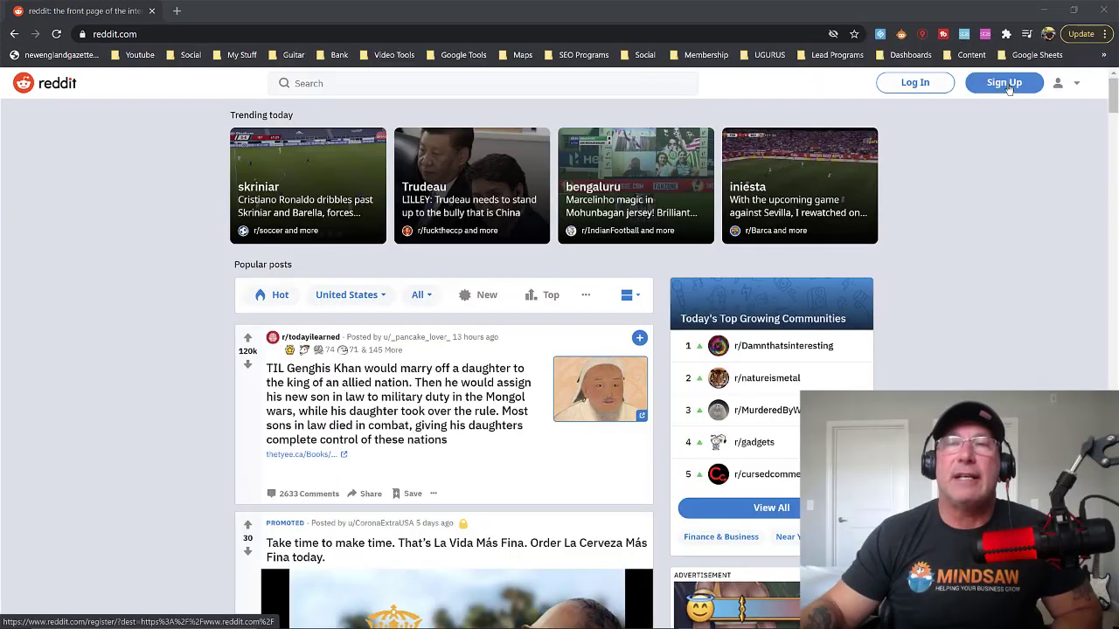
Open the account sign-up form and activate its email field
{"action": "left_click", "coordinate": [1008, 89]}
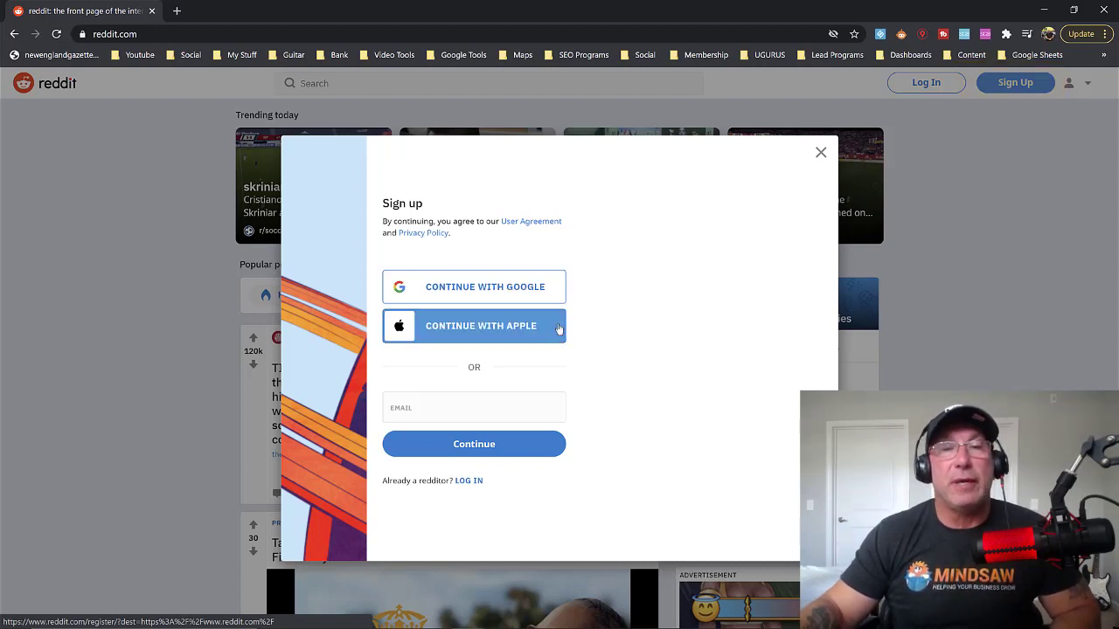
{"action": "left_click", "coordinate": [525, 407]}
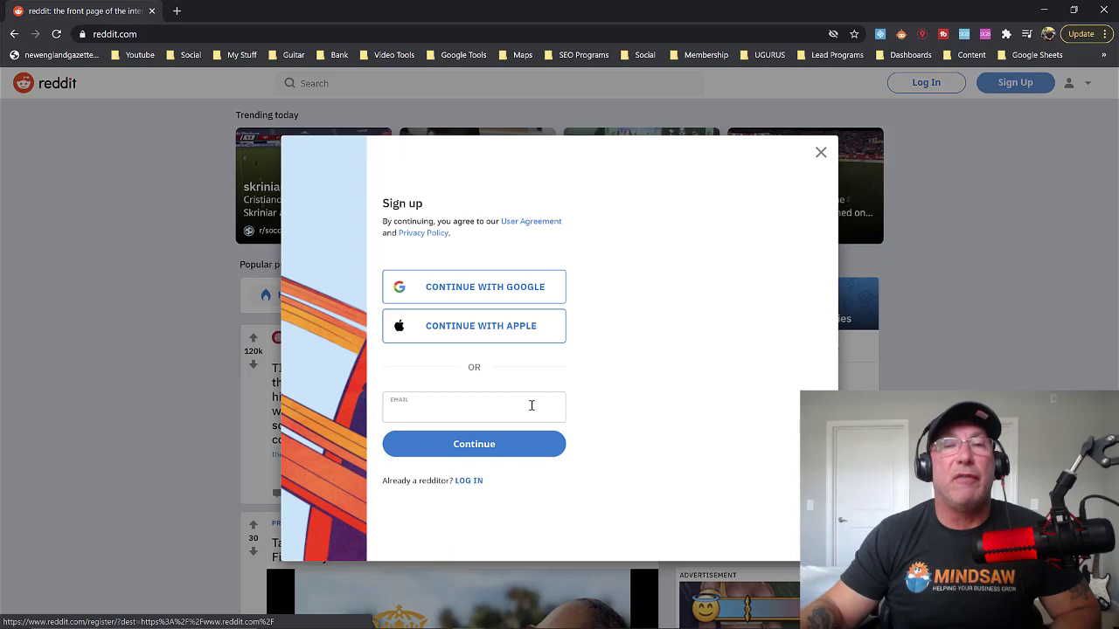
{"action": "left_click", "coordinate": [631, 383]}
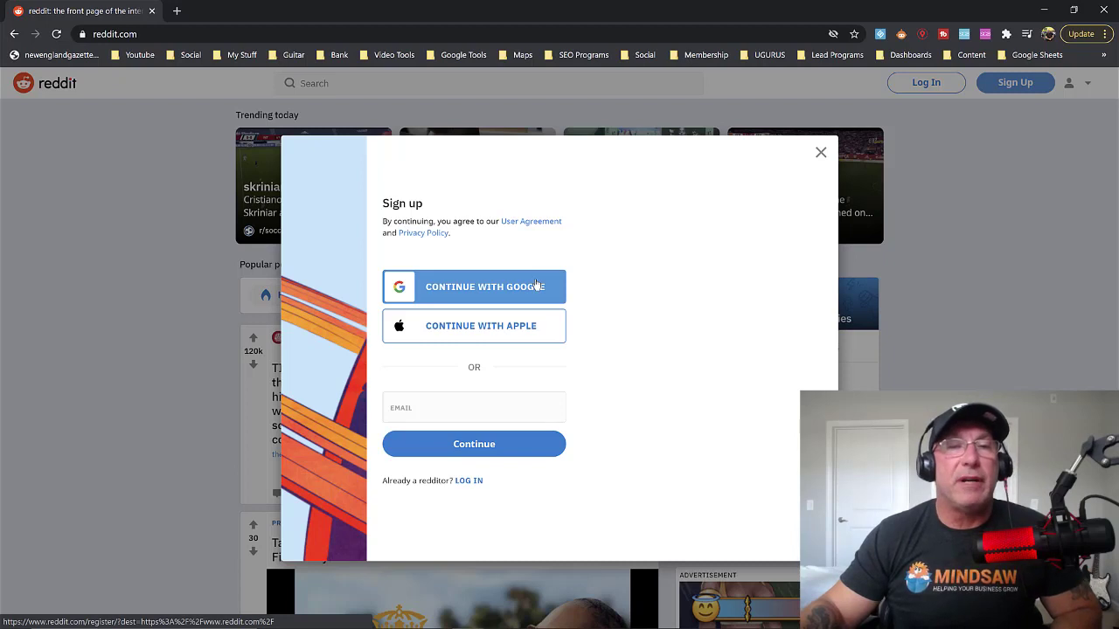
{"action": "left_click", "coordinate": [502, 408]}
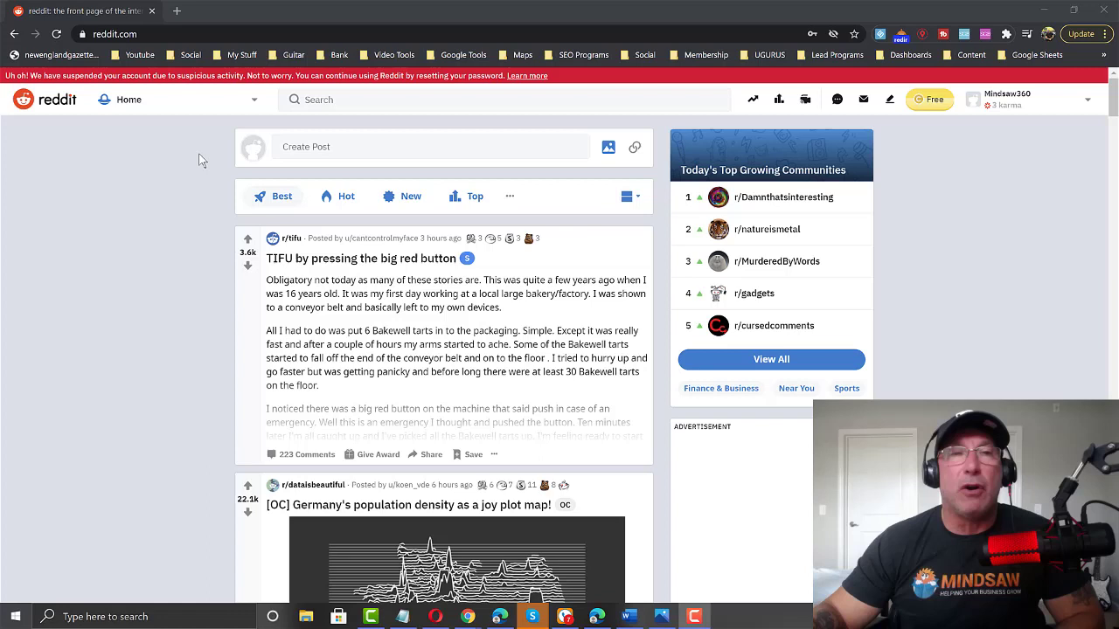
Switch from the home feed to the Popular feed and browse its trending topics and posts
{"action": "left_click", "coordinate": [253, 104]}
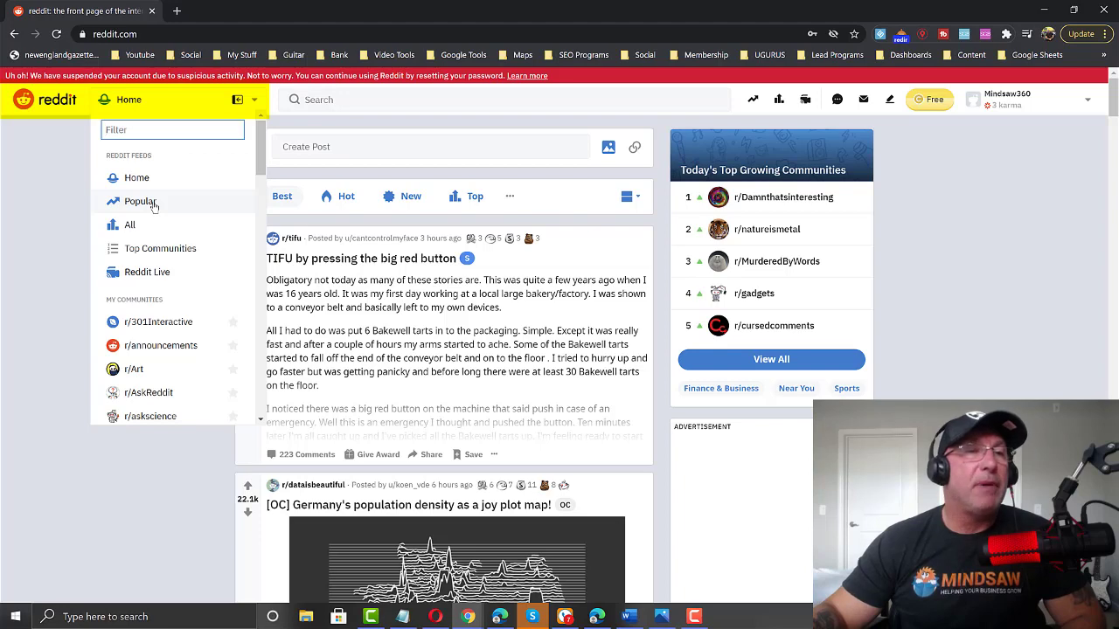
{"action": "left_click", "coordinate": [154, 206]}
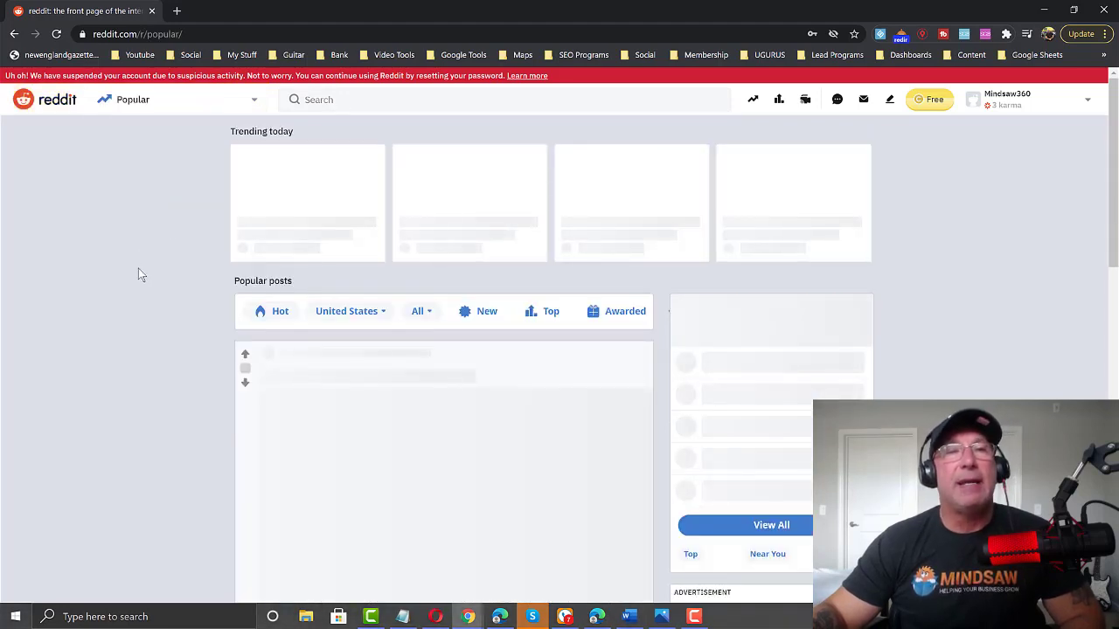
{"action": "scroll", "coordinate": [137, 276], "scroll_direction": "down", "scroll_amount": 3}
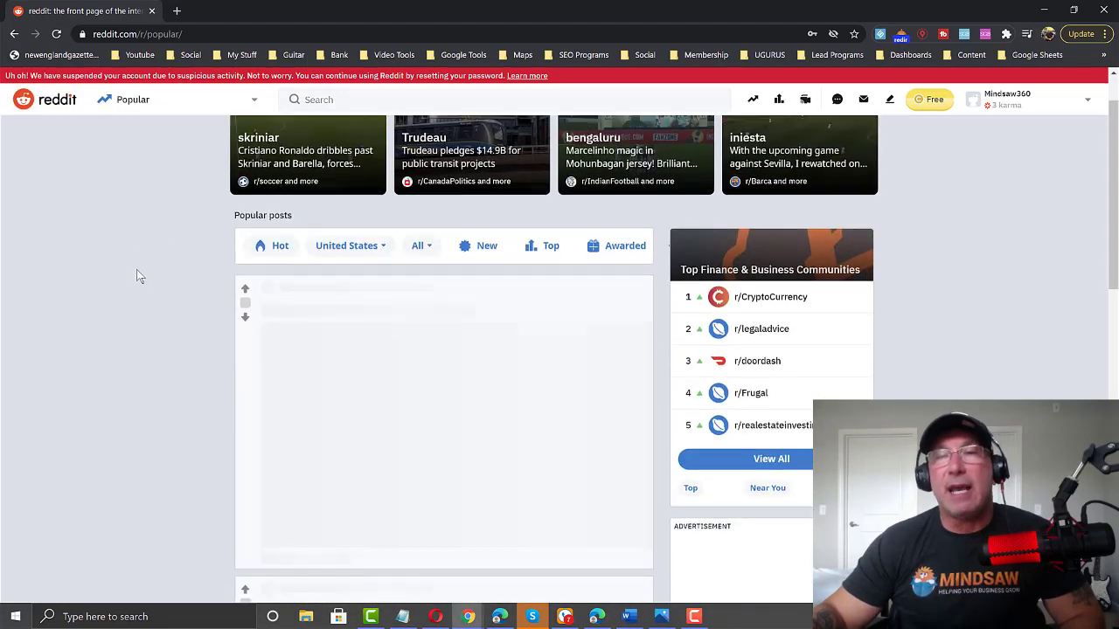
{"action": "scroll", "coordinate": [137, 276], "scroll_direction": "down", "scroll_amount": 2}
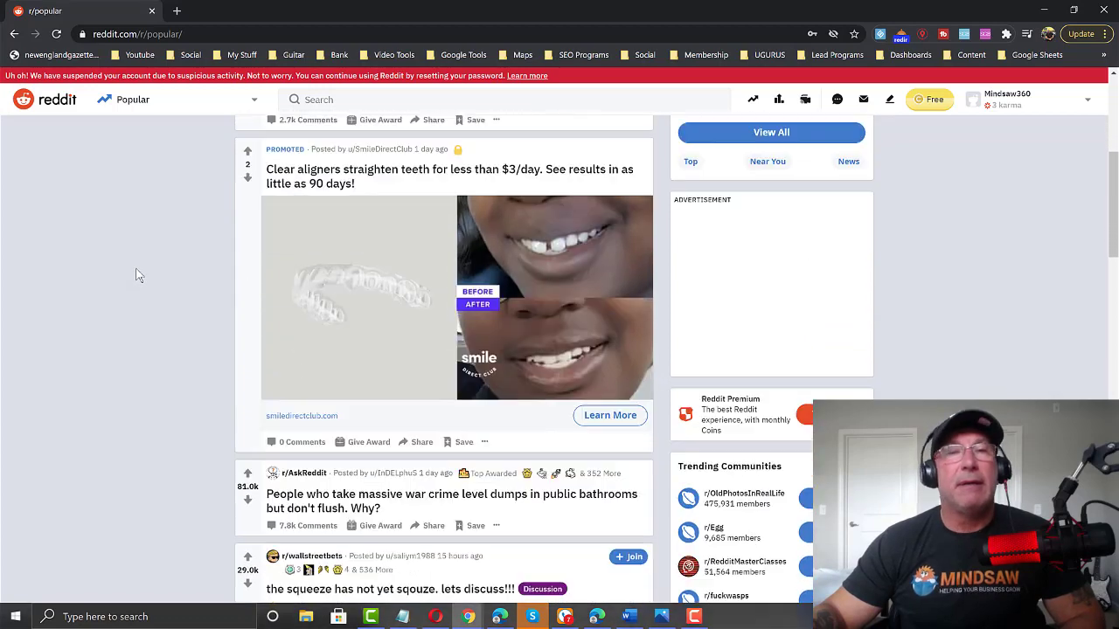
{"action": "scroll", "coordinate": [137, 275], "scroll_direction": "up", "scroll_amount": 1}
{"action": "scroll", "coordinate": [137, 262], "scroll_direction": "down", "scroll_amount": 2}
{"action": "scroll", "coordinate": [138, 257], "scroll_direction": "up", "scroll_amount": 2}
{"action": "scroll", "coordinate": [139, 254], "scroll_direction": "up", "scroll_amount": 4}
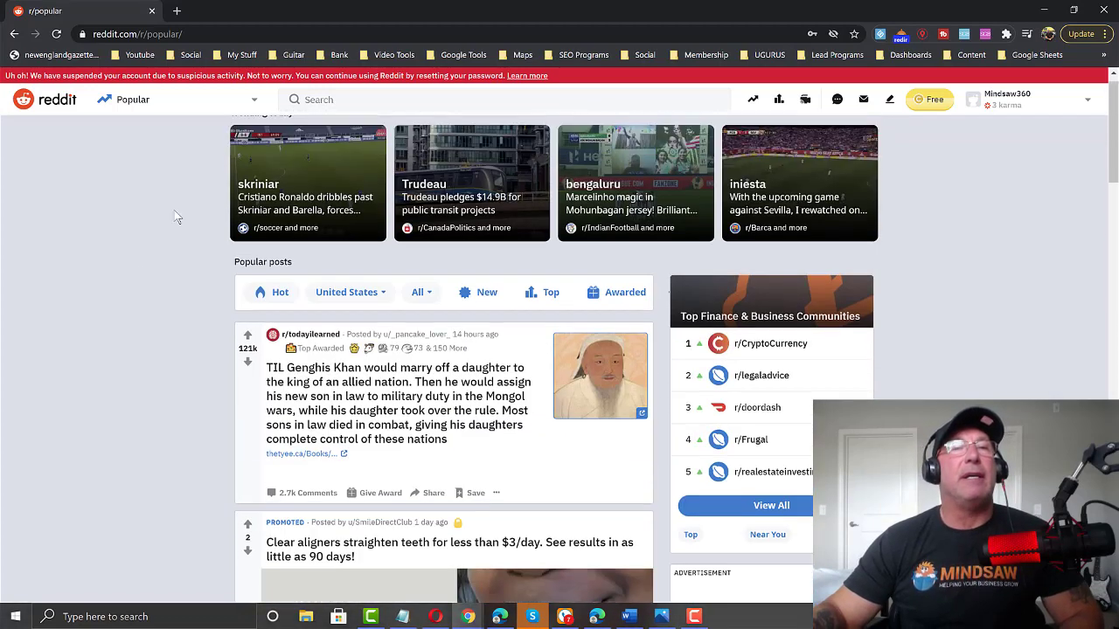
Display the All feed, and open the r/Businessideas community from the list of joined communities
{"action": "left_click", "coordinate": [254, 103]}
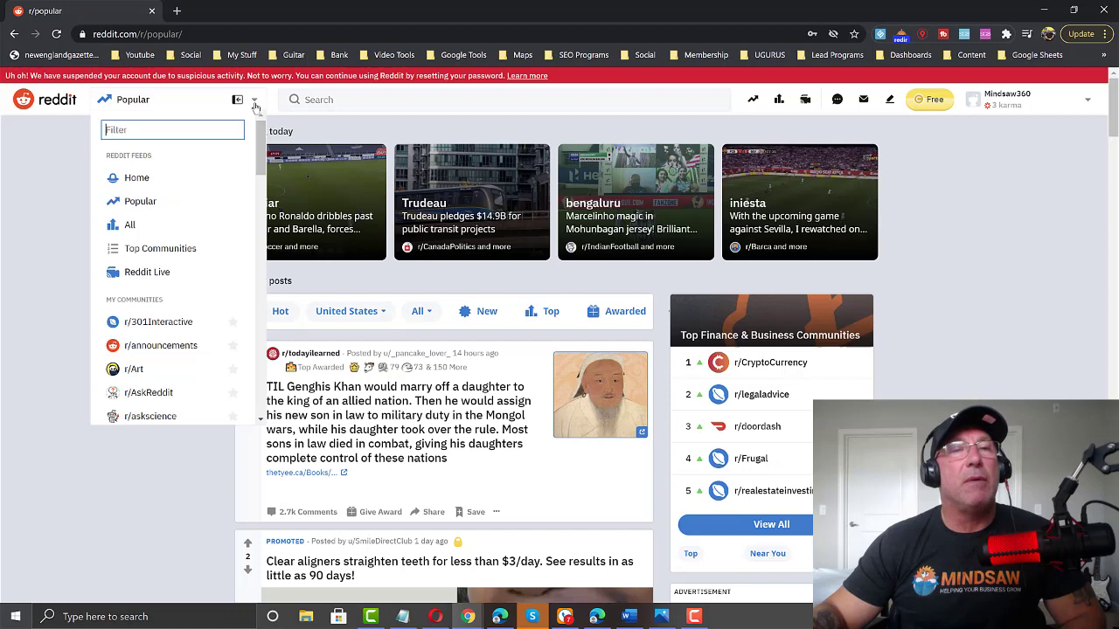
{"action": "left_click", "coordinate": [181, 227]}
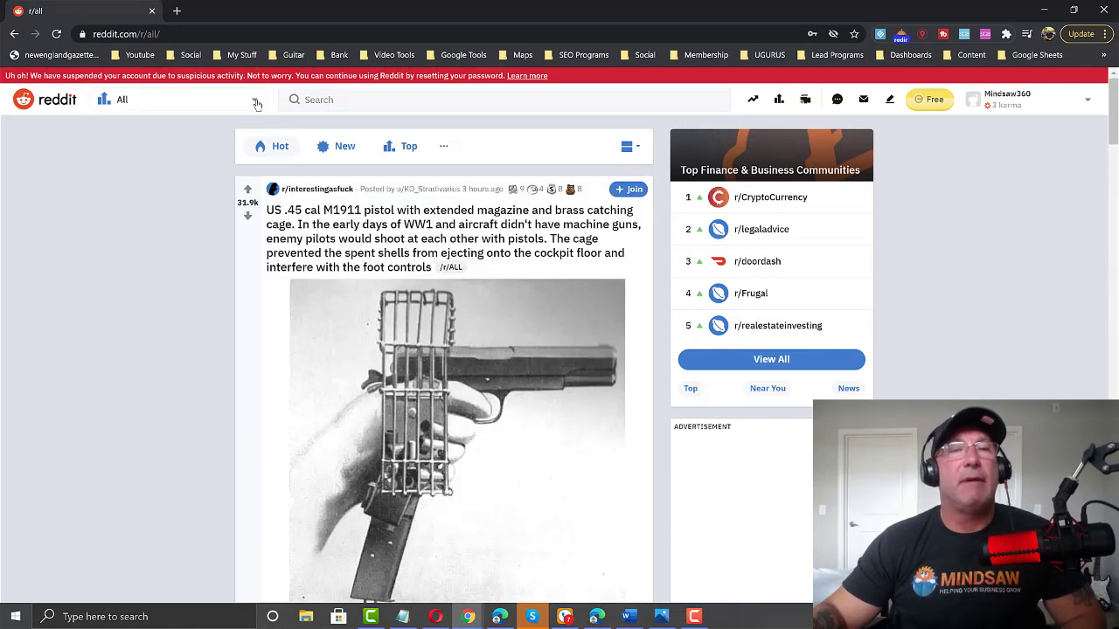
{"action": "left_click", "coordinate": [254, 99]}
{"action": "left_click_drag", "start_coordinate": [258, 168], "coordinate": [252, 201]}
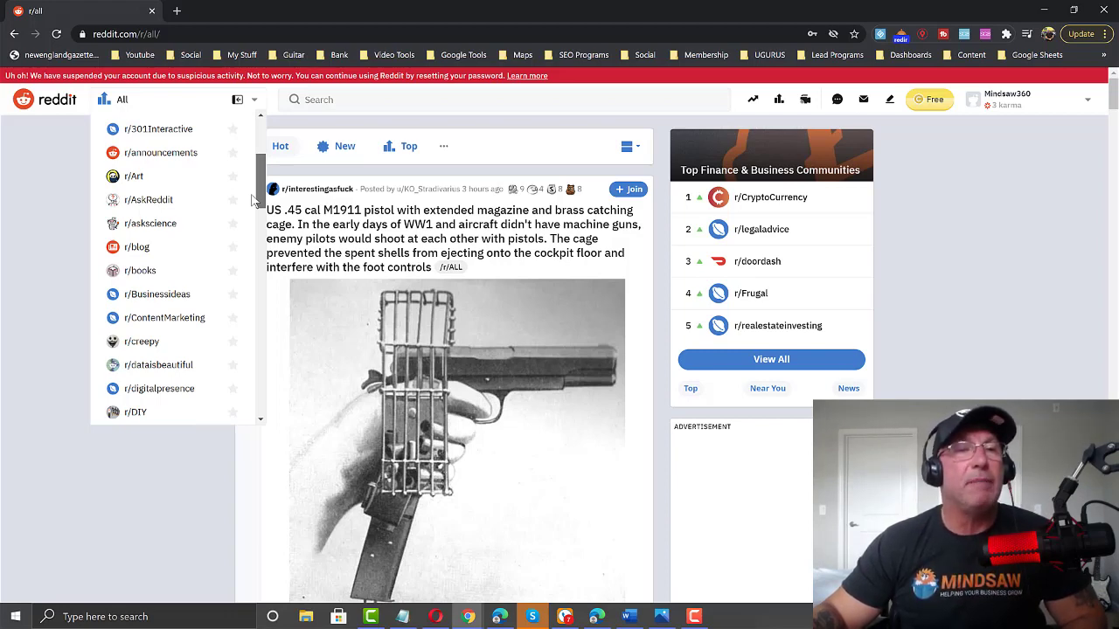
{"action": "left_click", "coordinate": [166, 295]}
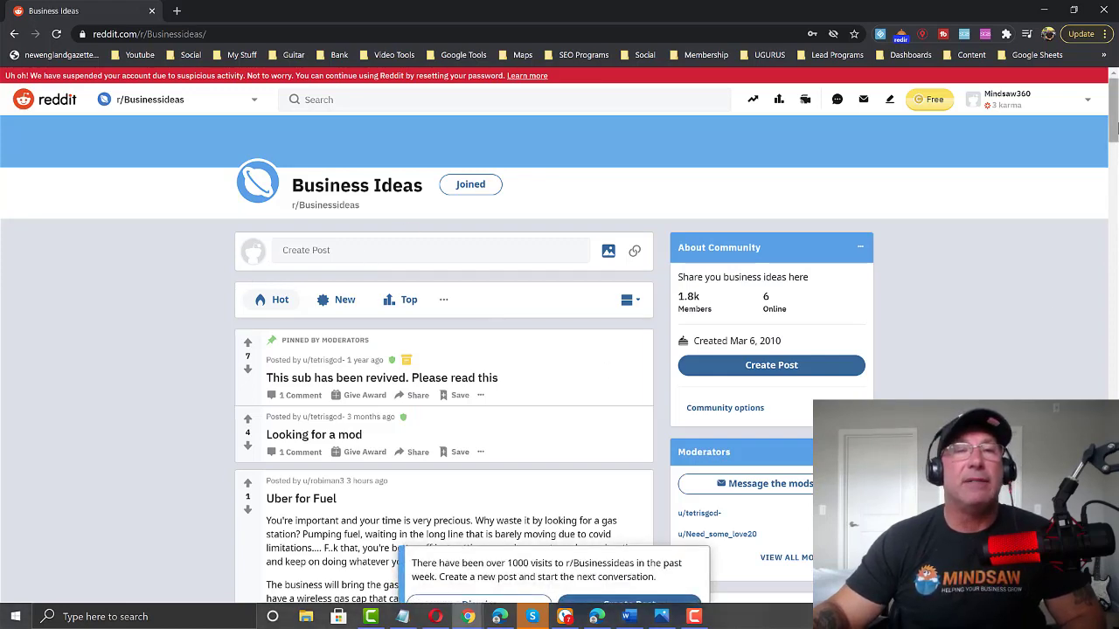
{"action": "left_click_drag", "start_coordinate": [1114, 128], "coordinate": [1085, 122]}
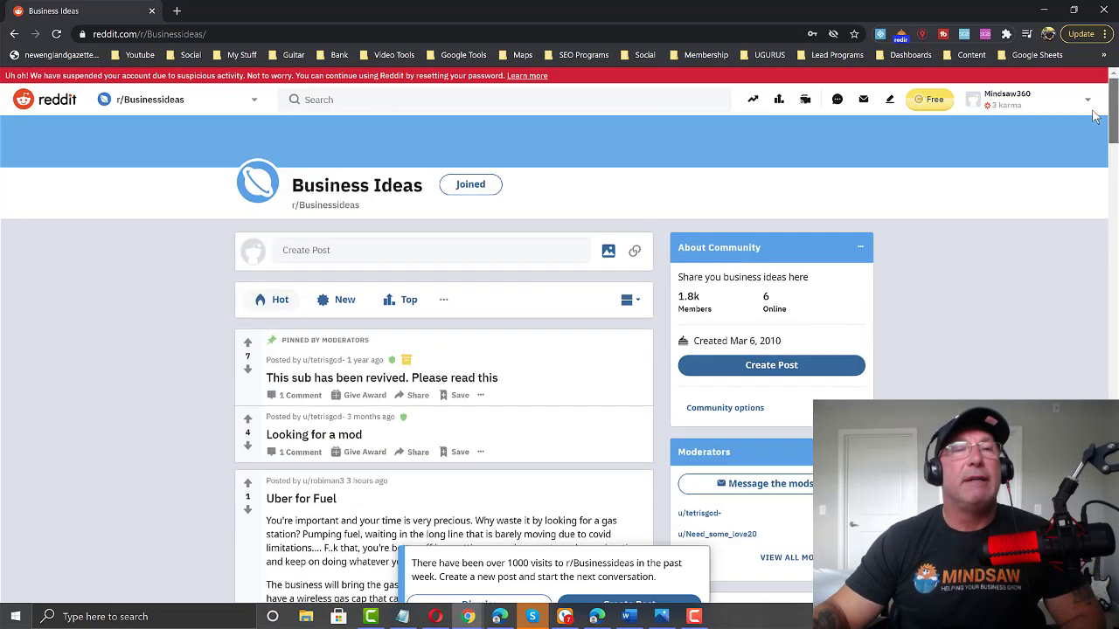
Look through the full list of feeds, joined communities and other options, and close it
{"action": "left_click", "coordinate": [252, 99]}
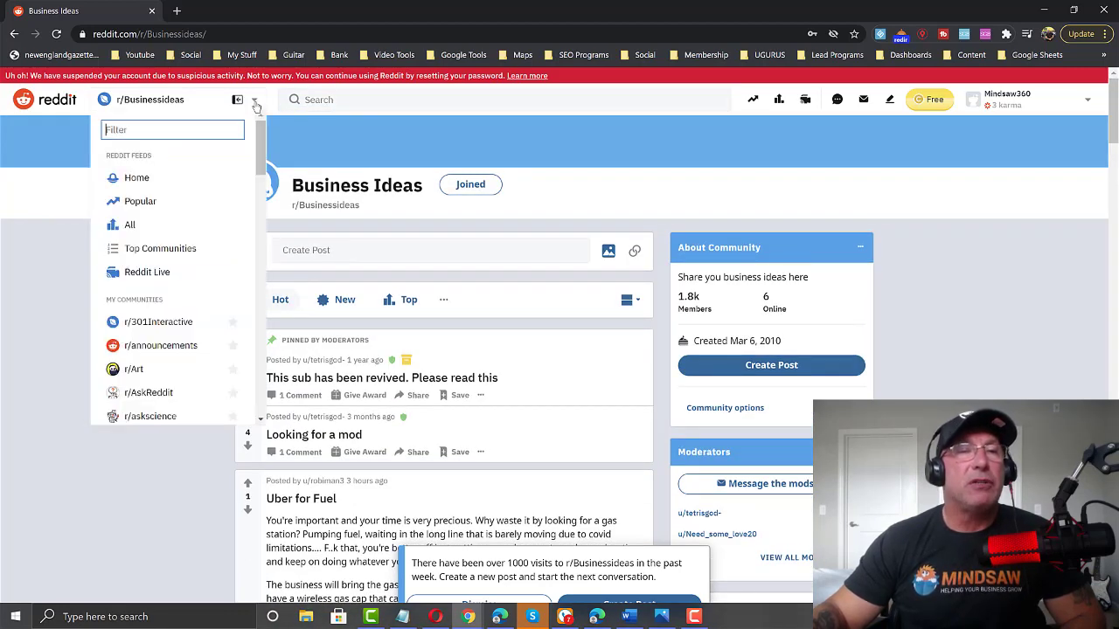
{"action": "left_click_drag", "start_coordinate": [259, 174], "coordinate": [257, 120]}
{"action": "scroll", "coordinate": [256, 255], "scroll_direction": "down", "scroll_amount": 5}
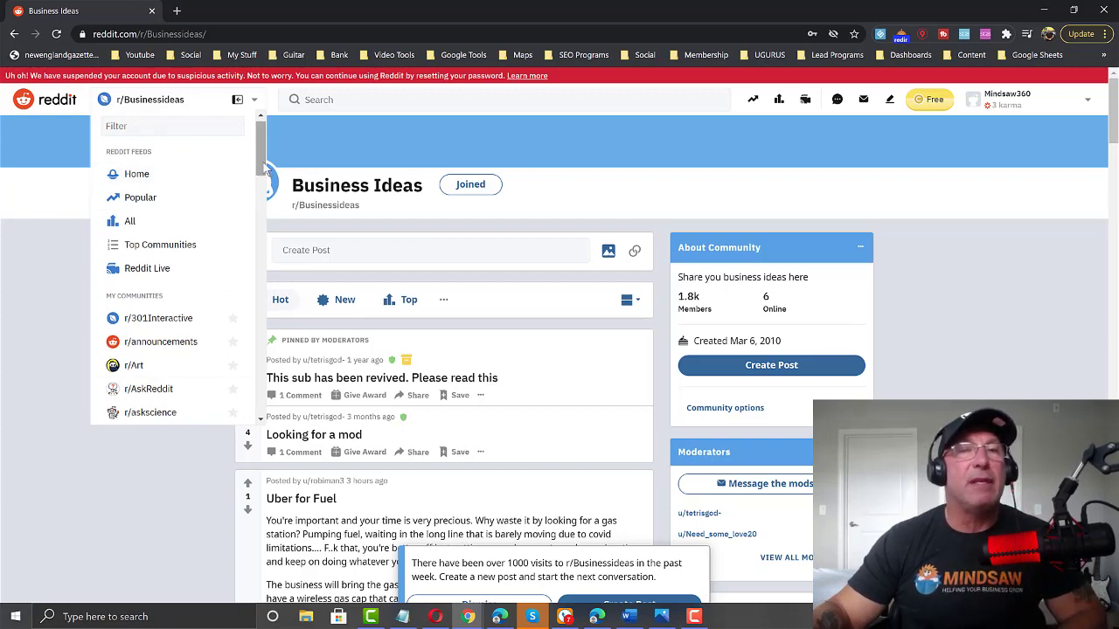
{"action": "left_click_drag", "start_coordinate": [259, 166], "coordinate": [229, 409]}
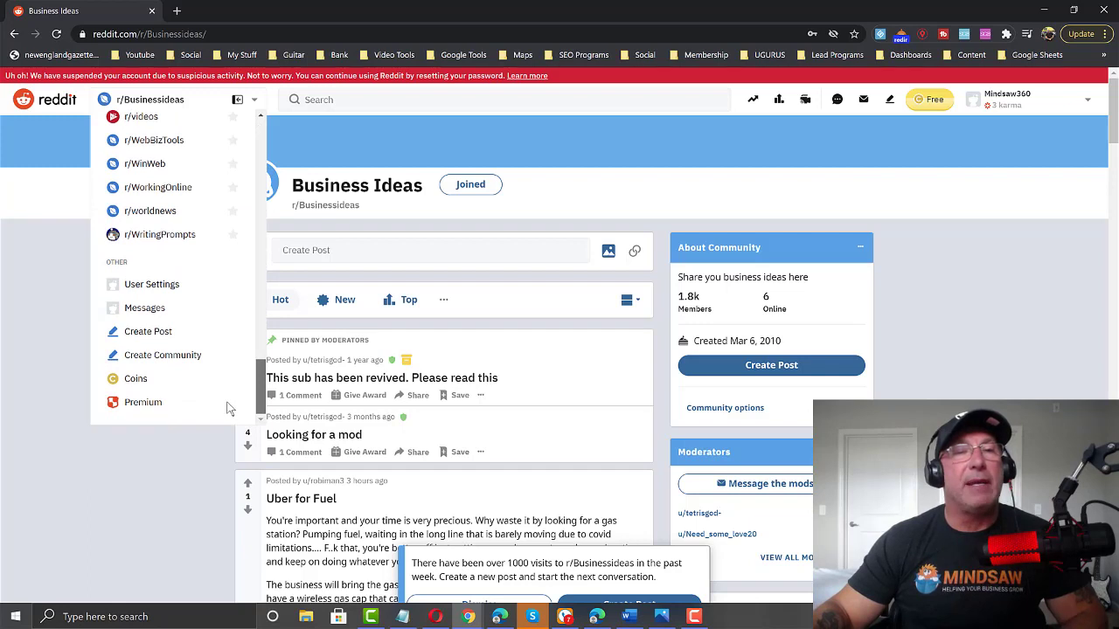
{"action": "scroll", "coordinate": [229, 409], "scroll_direction": "up", "scroll_amount": 10}
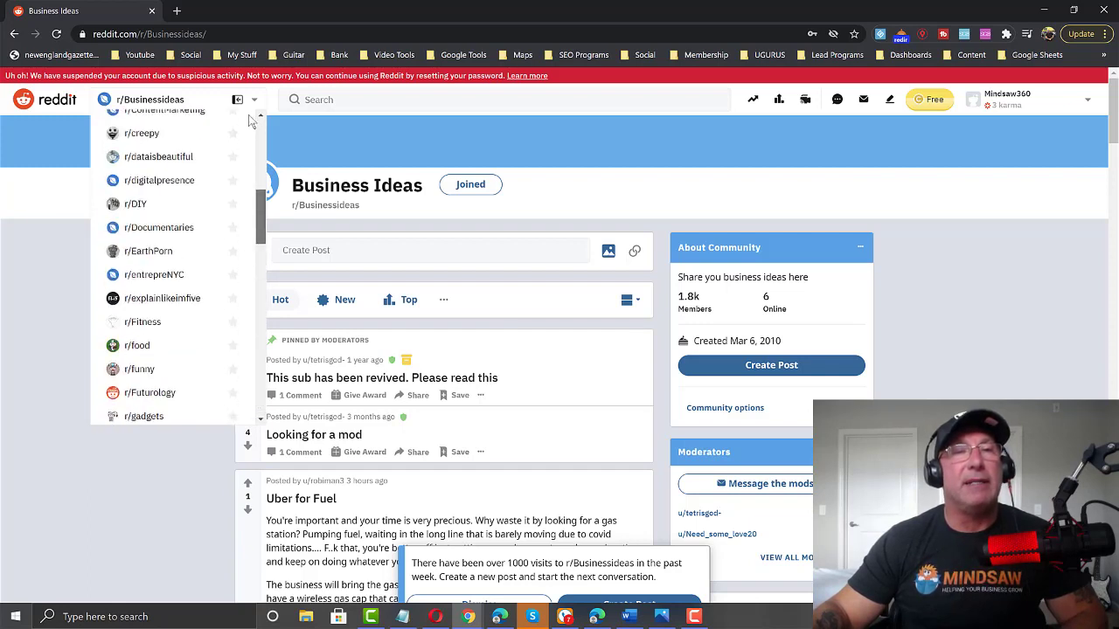
{"action": "left_click", "coordinate": [119, 555]}
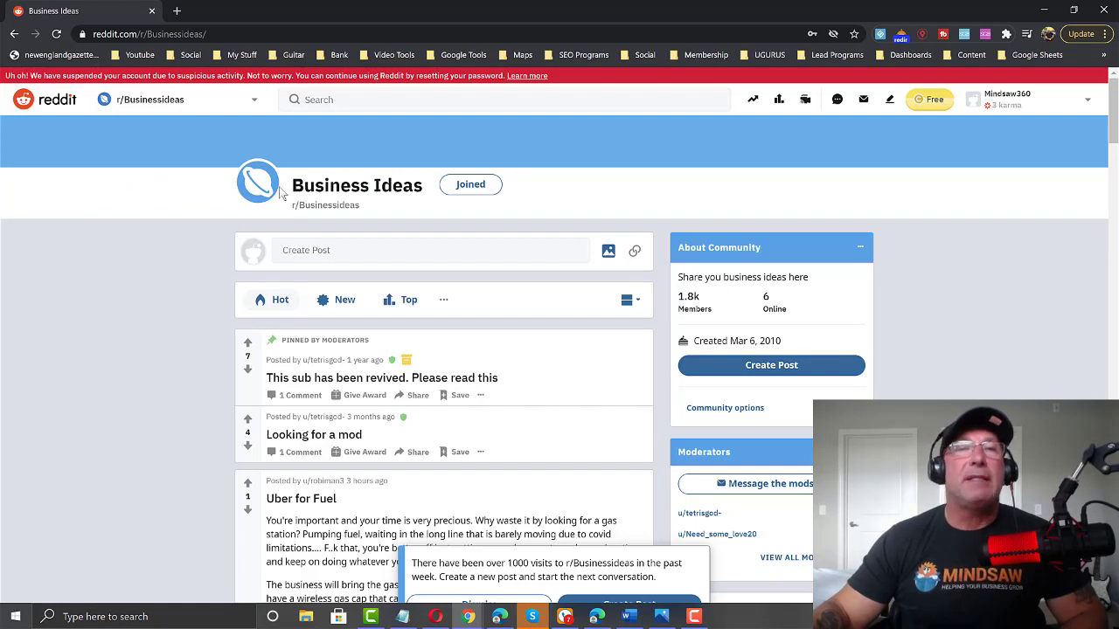
Search Reddit for "mets"
{"action": "left_click", "coordinate": [351, 100]}
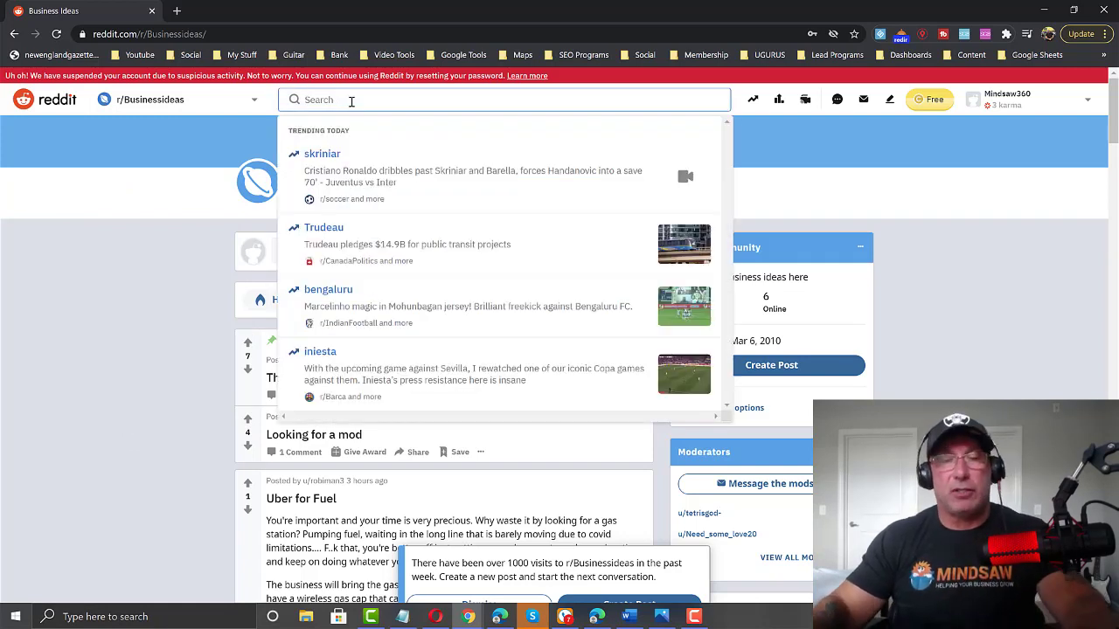
{"action": "type", "text": "mets"}
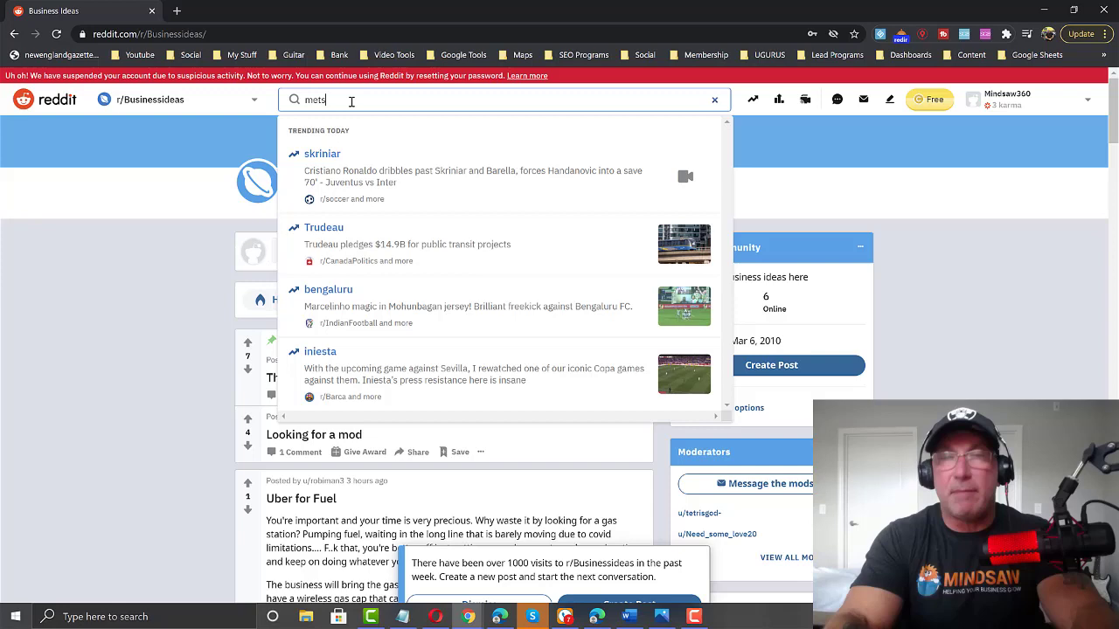
{"action": "key", "text": "Return"}
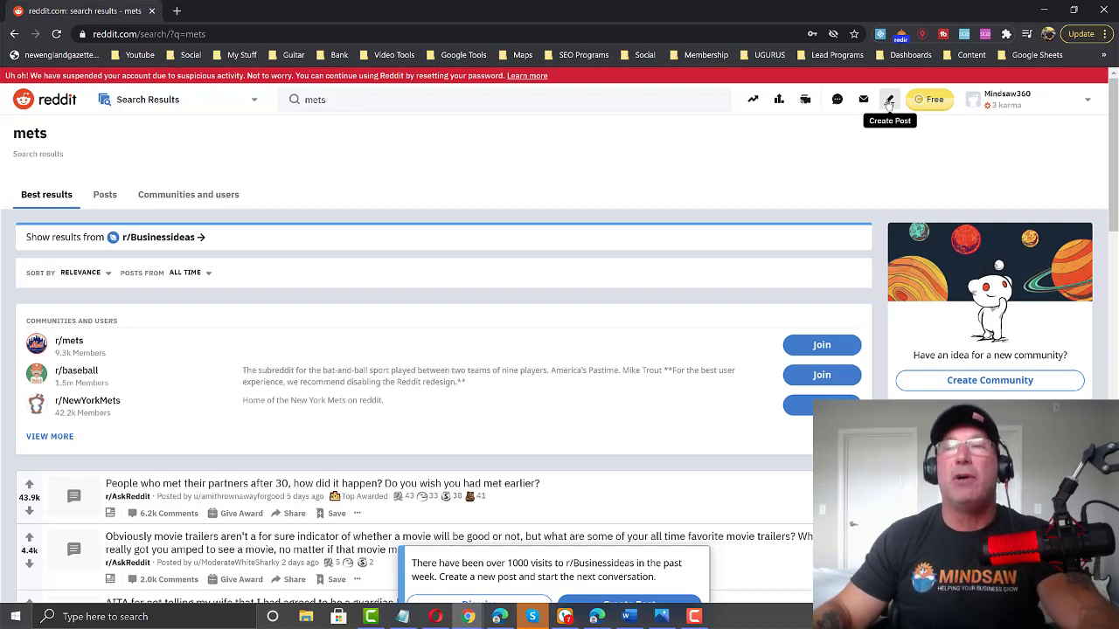
Open the form for creating a new post and go through its title and text fields
{"action": "left_click", "coordinate": [889, 102]}
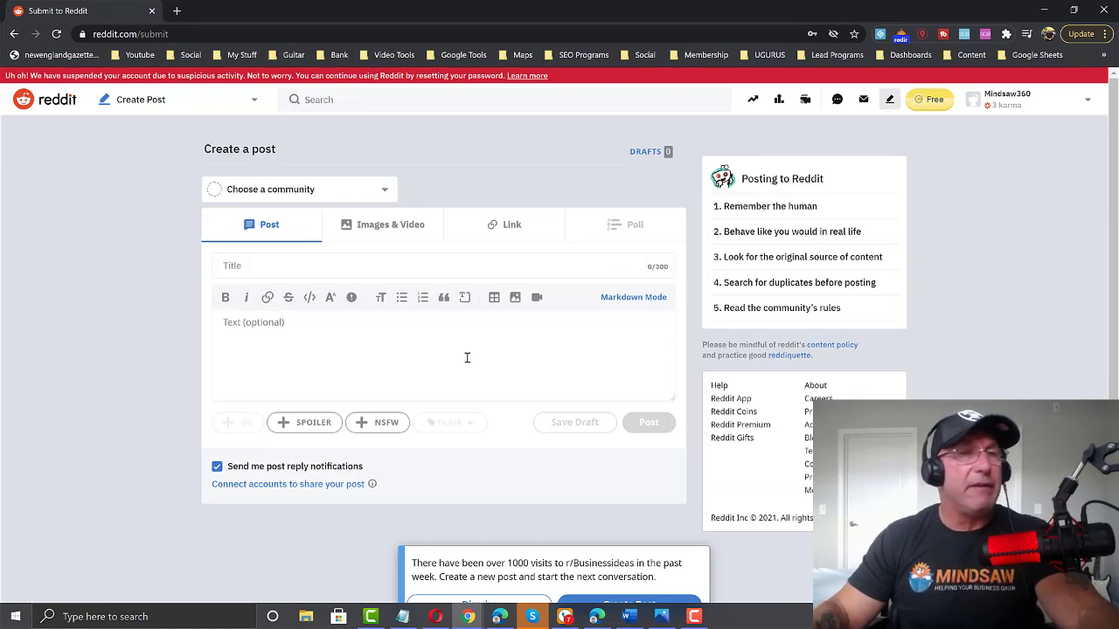
{"action": "left_click", "coordinate": [322, 261]}
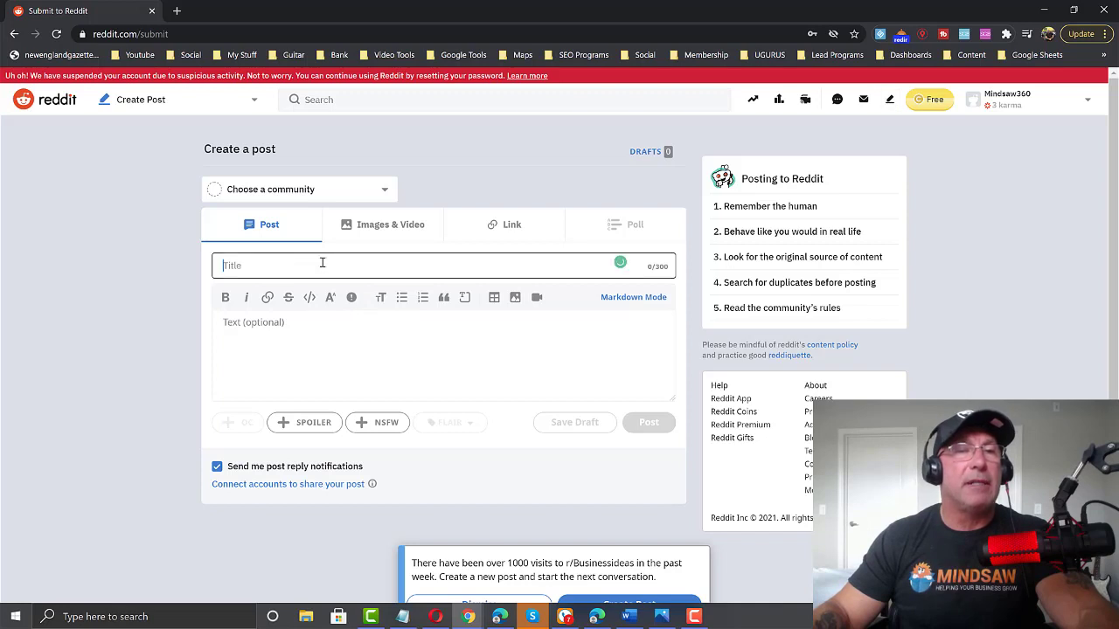
{"action": "left_click", "coordinate": [305, 335]}
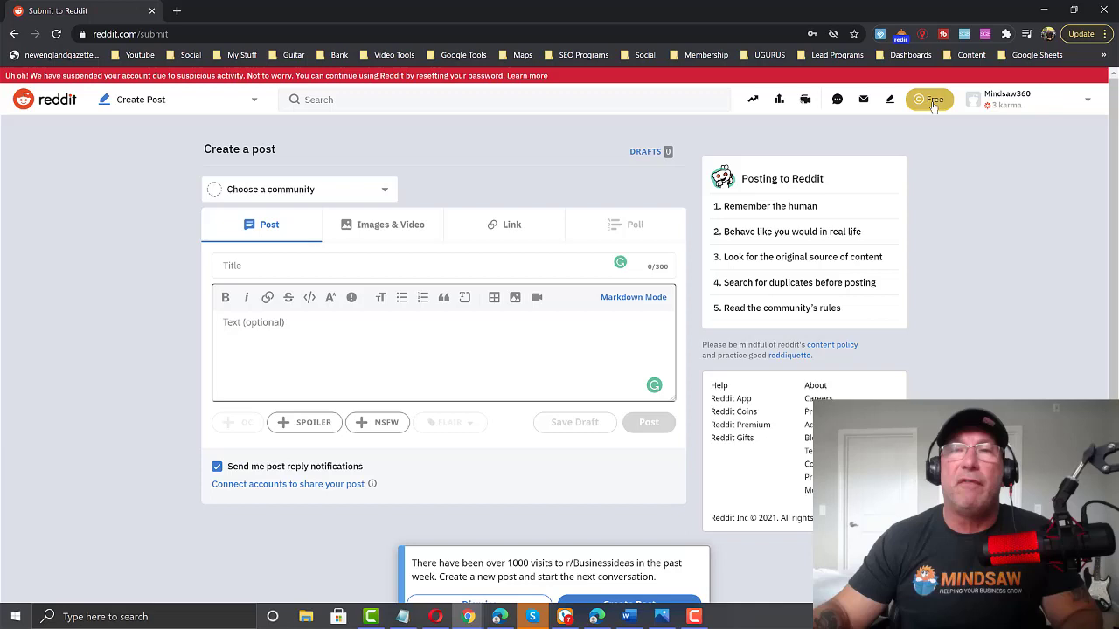
Review the free award, coin packages and Premium offer, and close the overview
{"action": "left_click", "coordinate": [931, 103]}
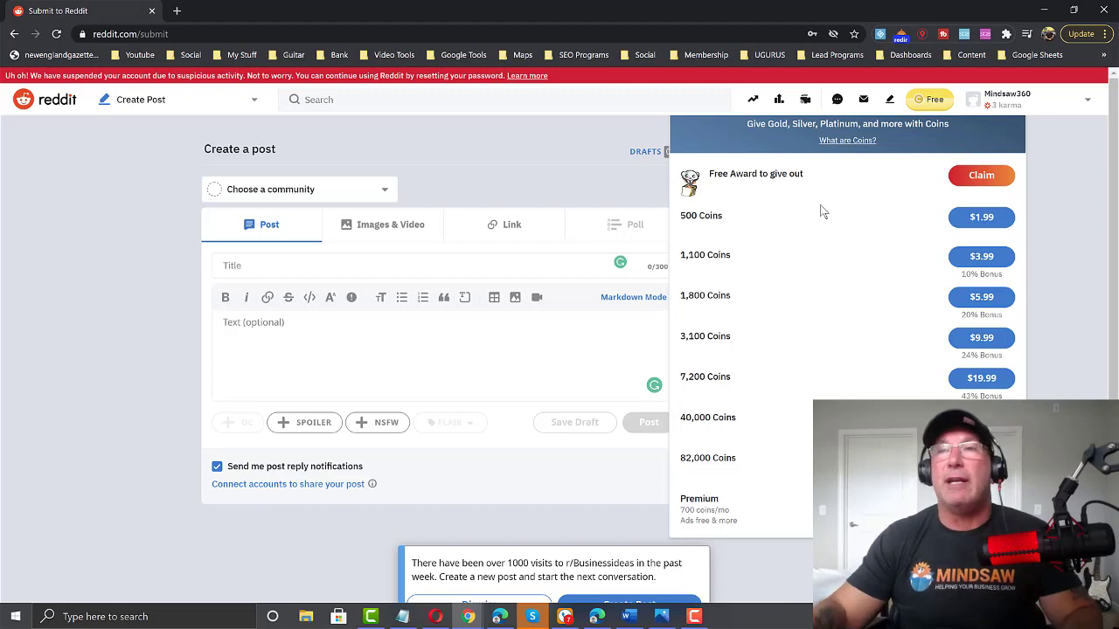
{"action": "left_click", "coordinate": [1050, 155]}
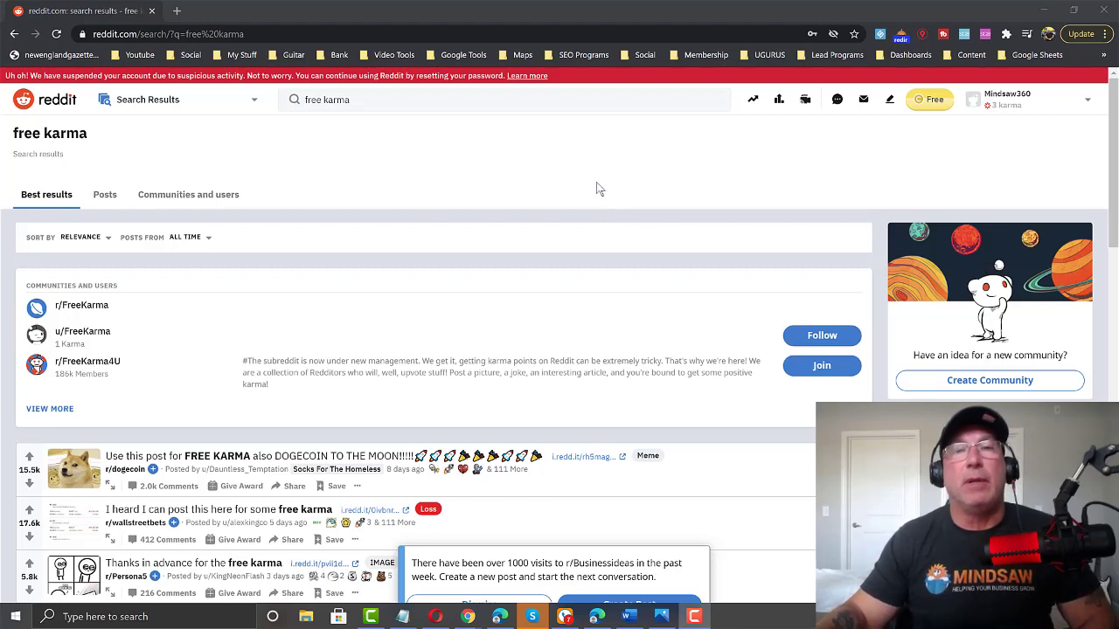
Replace the "free karma" search with a search for "business"
{"action": "left_click", "coordinate": [400, 99]}
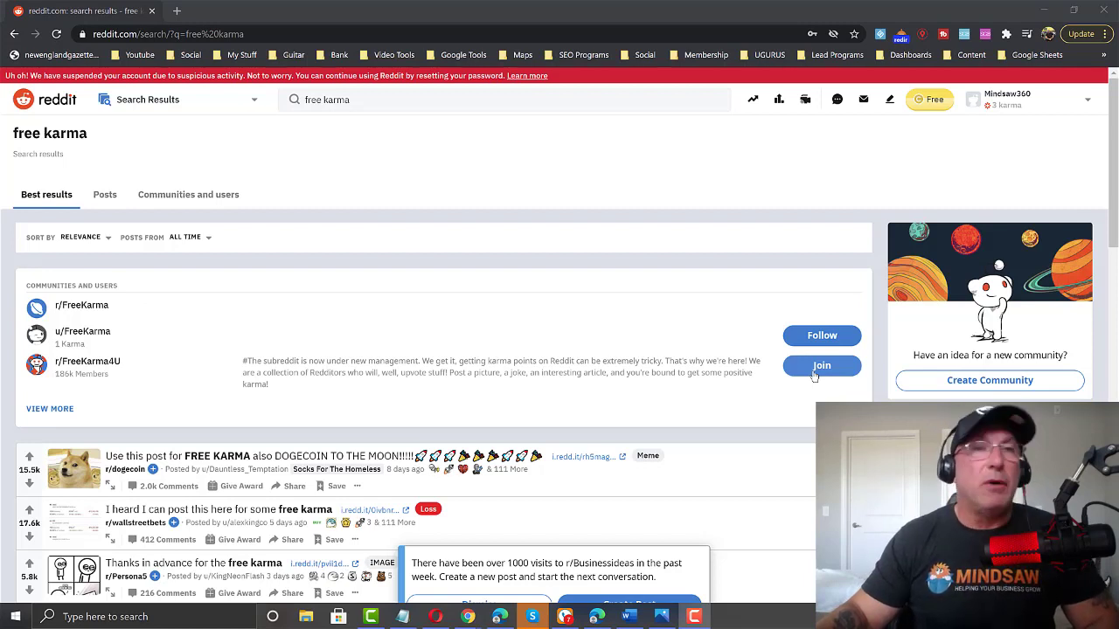
{"action": "left_click", "coordinate": [369, 99]}
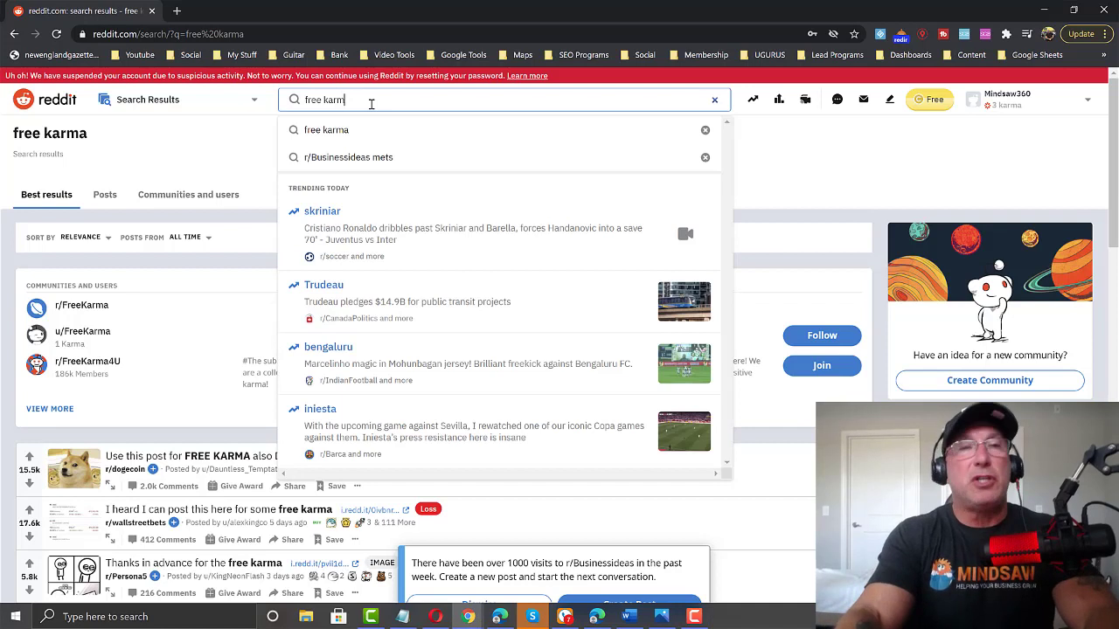
{"action": "key", "text": "BackSpace"}
{"action": "key", "text": "BackSpace"}
{"action": "key", "text": "BackSpace"}
{"action": "key", "text": "BackSpace"}
{"action": "key", "text": "BackSpace"}
{"action": "key", "text": "BackSpace"}
{"action": "key", "text": "BackSpace"}
{"action": "key", "text": "BackSpace"}
{"action": "key", "text": "BackSpace"}
{"action": "type", "text": "b"}
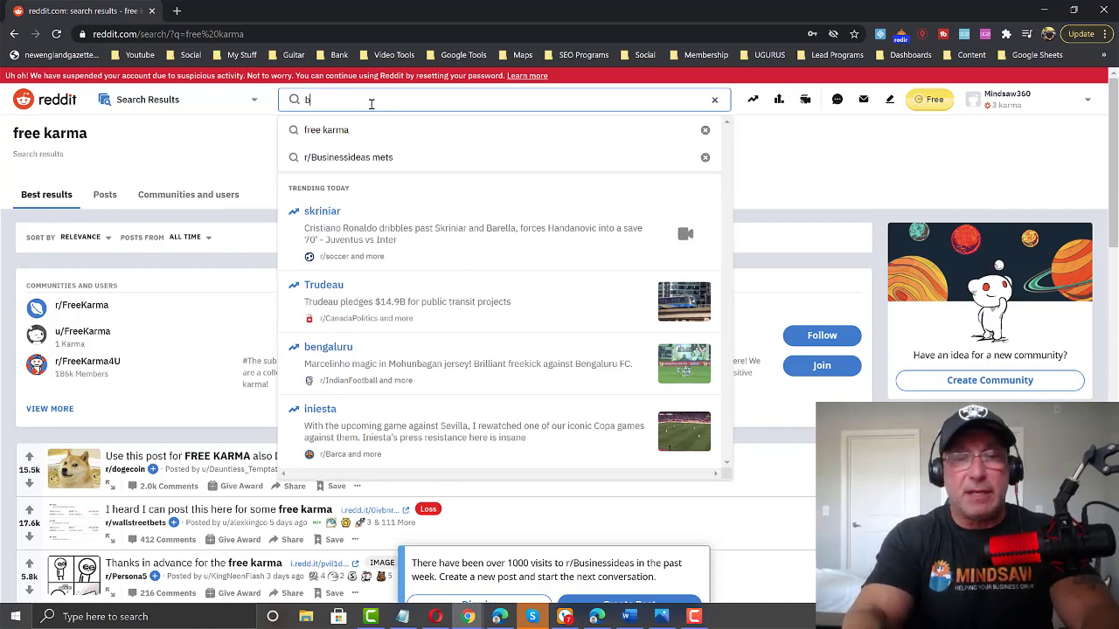
{"action": "type", "text": "usiness"}
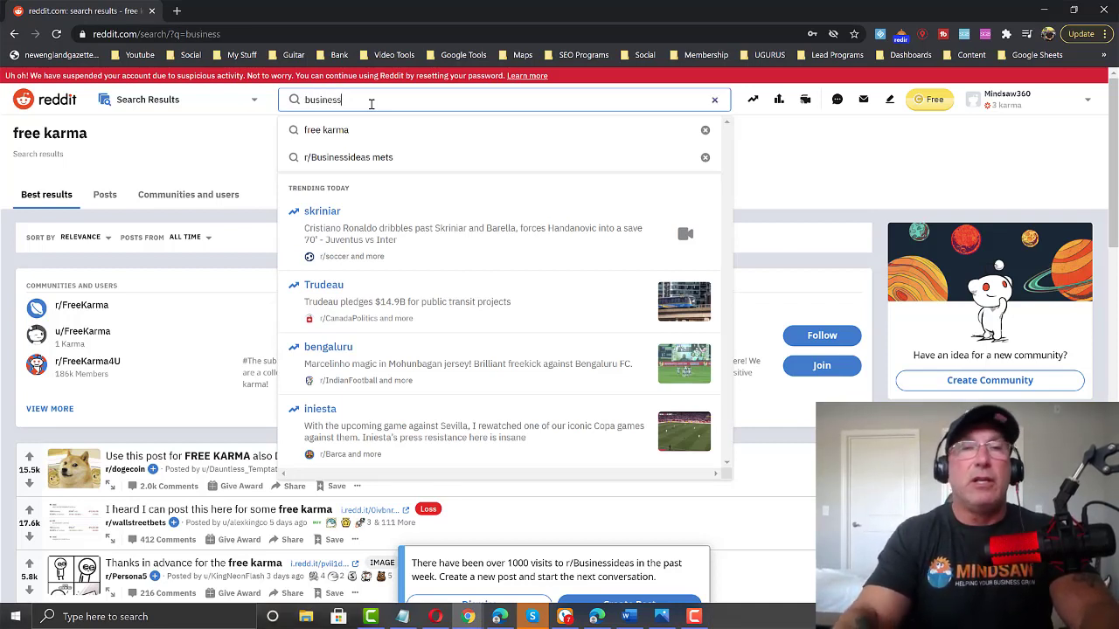
{"action": "key", "text": "Return"}
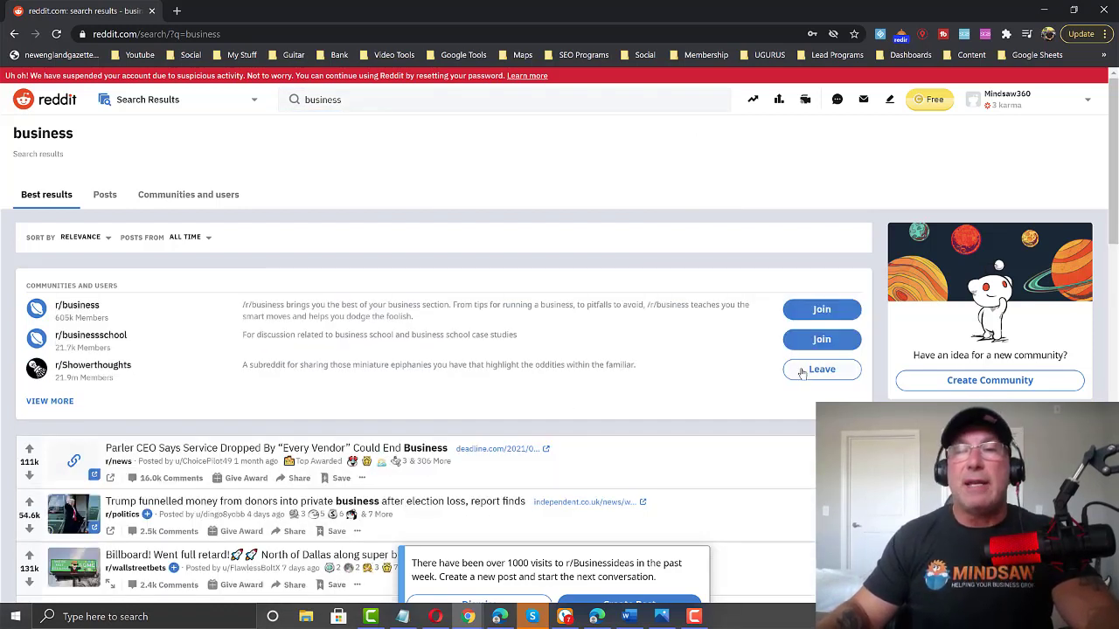
Open the r/Showerthoughts community from the search results and inspect its About Community section and community options
{"action": "left_click", "coordinate": [92, 365]}
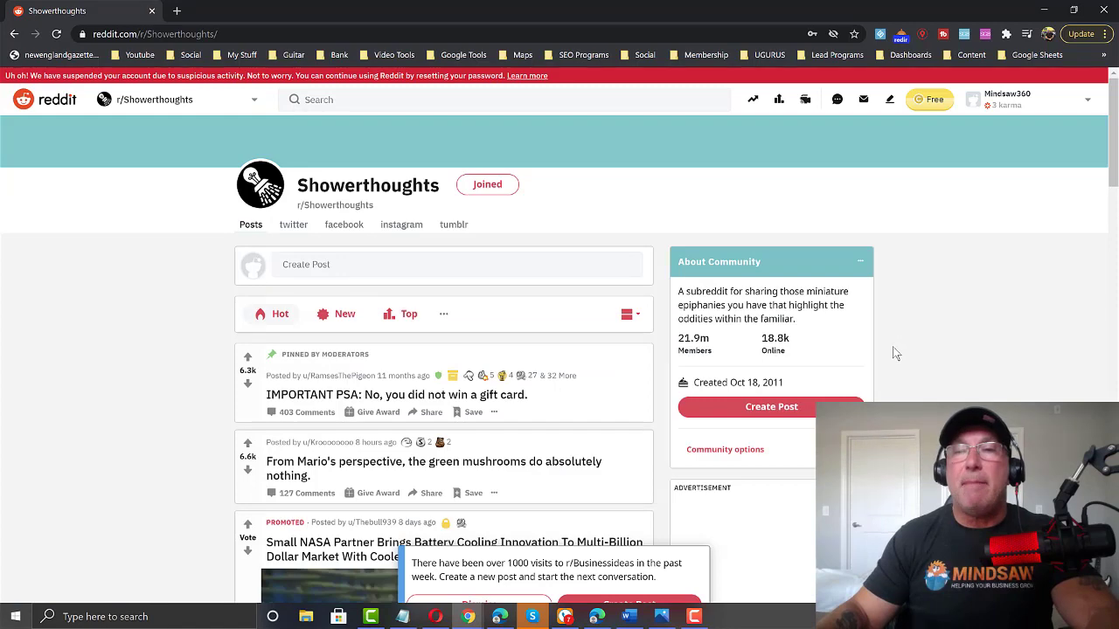
{"action": "scroll", "coordinate": [893, 352], "scroll_direction": "down", "scroll_amount": 1}
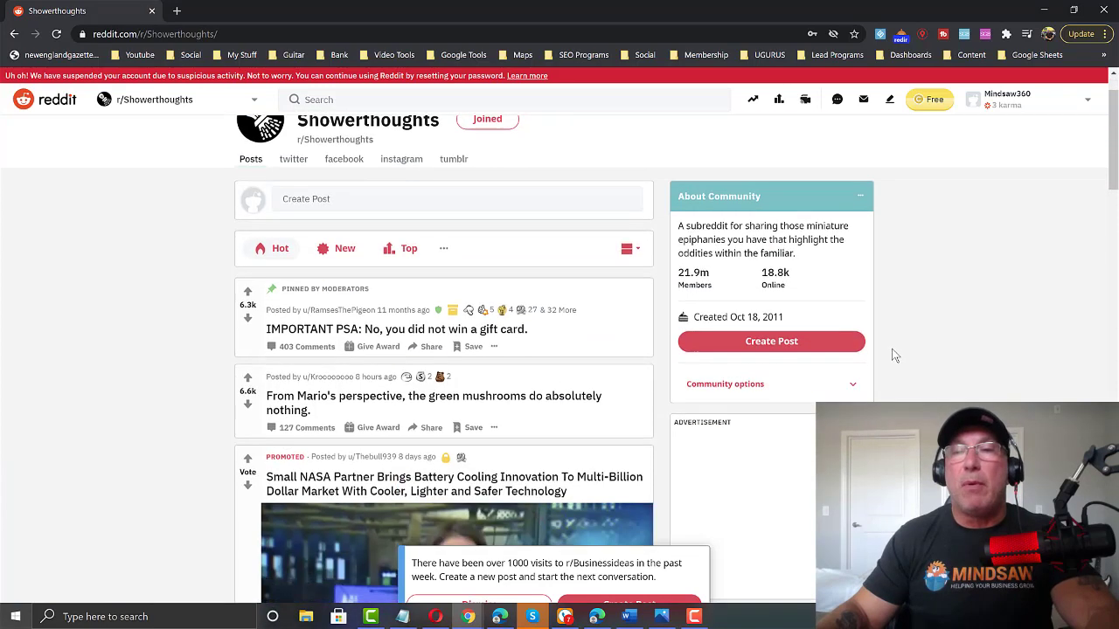
{"action": "left_click", "coordinate": [852, 387]}
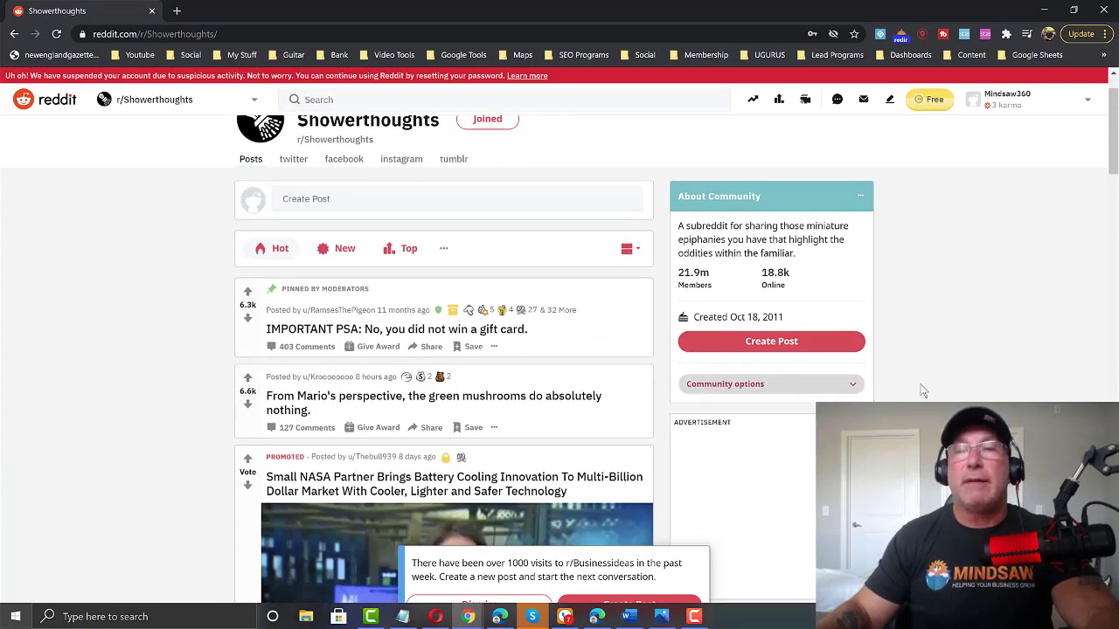
Read through the About section and the nine posting rules of the r/Showerthoughts community, and return to the beginning of the page
{"action": "scroll", "coordinate": [921, 389], "scroll_direction": "down", "scroll_amount": 4}
{"action": "scroll", "coordinate": [921, 390], "scroll_direction": "down", "scroll_amount": 1}
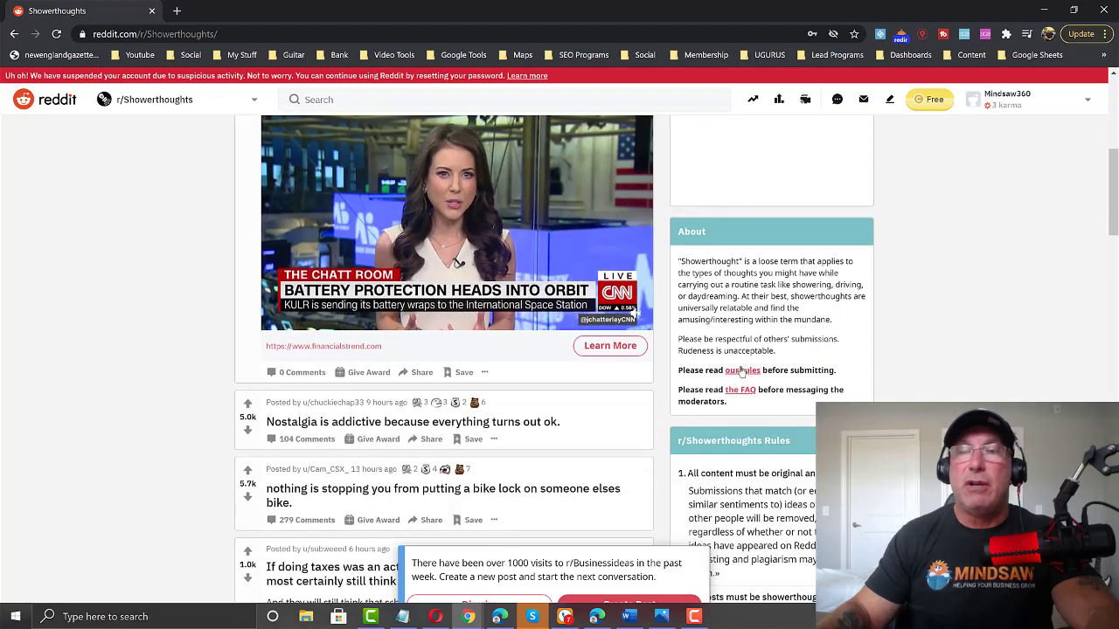
{"action": "scroll", "coordinate": [831, 385], "scroll_direction": "down", "scroll_amount": 3}
{"action": "scroll", "coordinate": [831, 384], "scroll_direction": "down", "scroll_amount": 3}
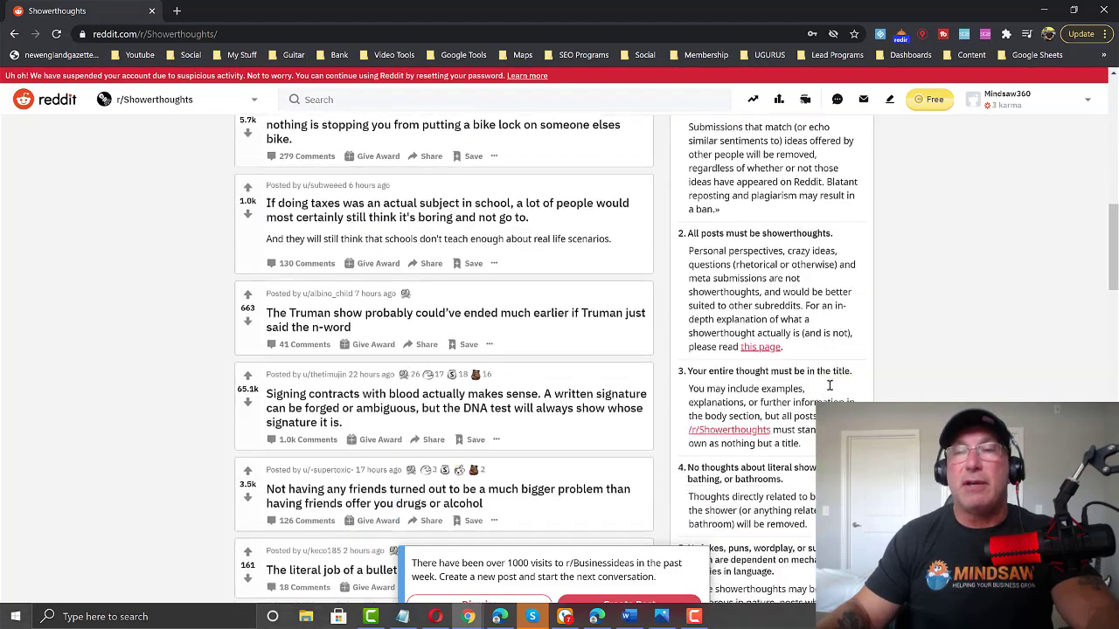
{"action": "scroll", "coordinate": [830, 391], "scroll_direction": "down", "scroll_amount": 3}
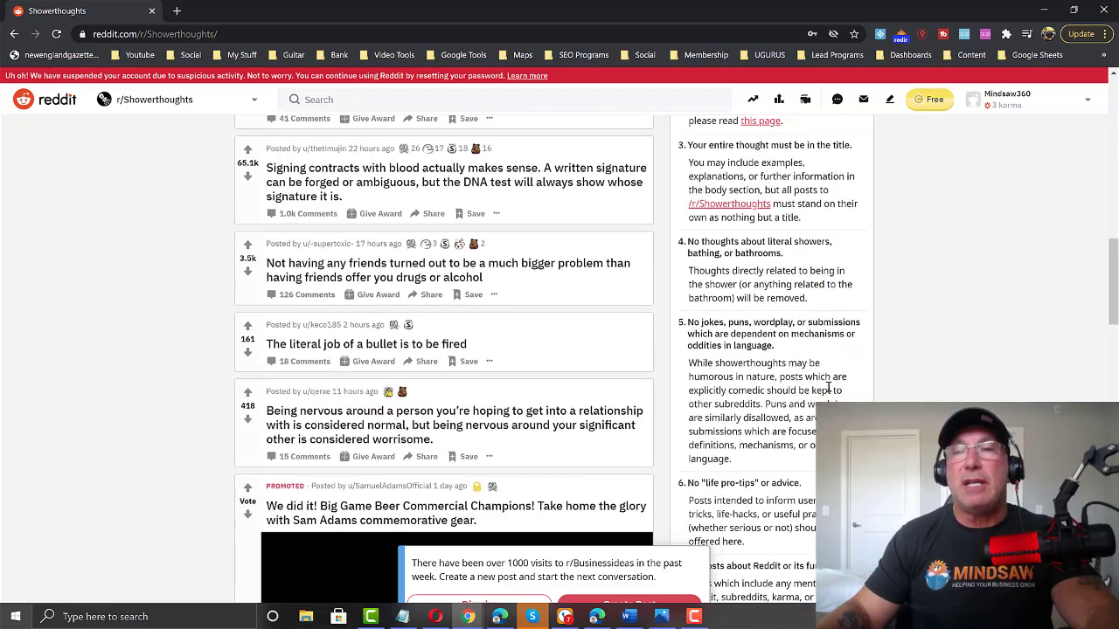
{"action": "scroll", "coordinate": [827, 389], "scroll_direction": "down", "scroll_amount": 2}
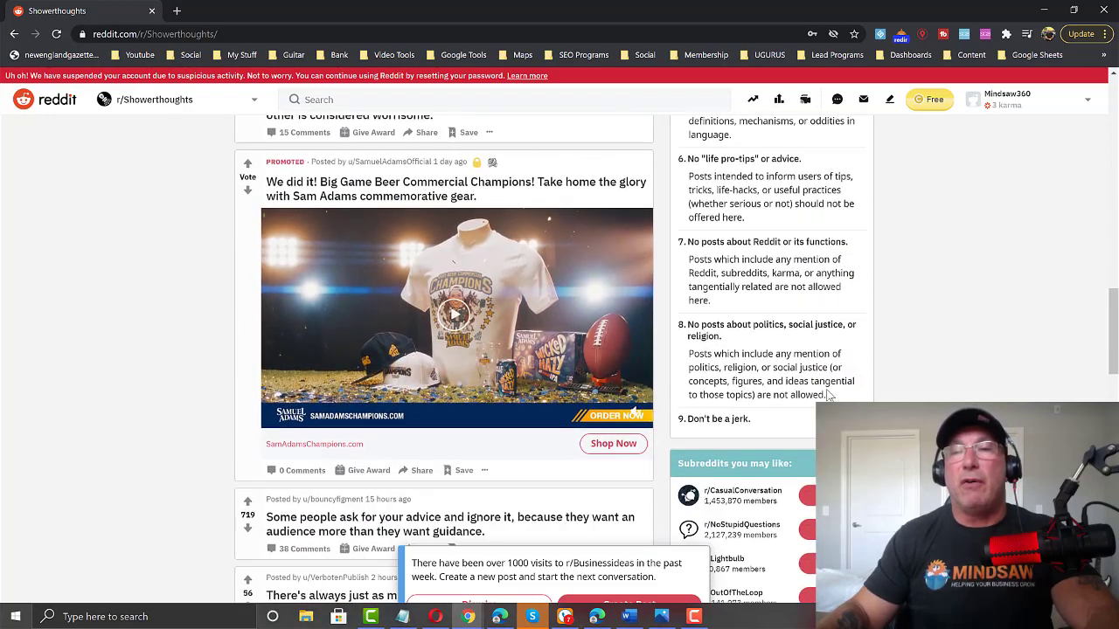
{"action": "scroll", "coordinate": [821, 391], "scroll_direction": "up", "scroll_amount": 12}
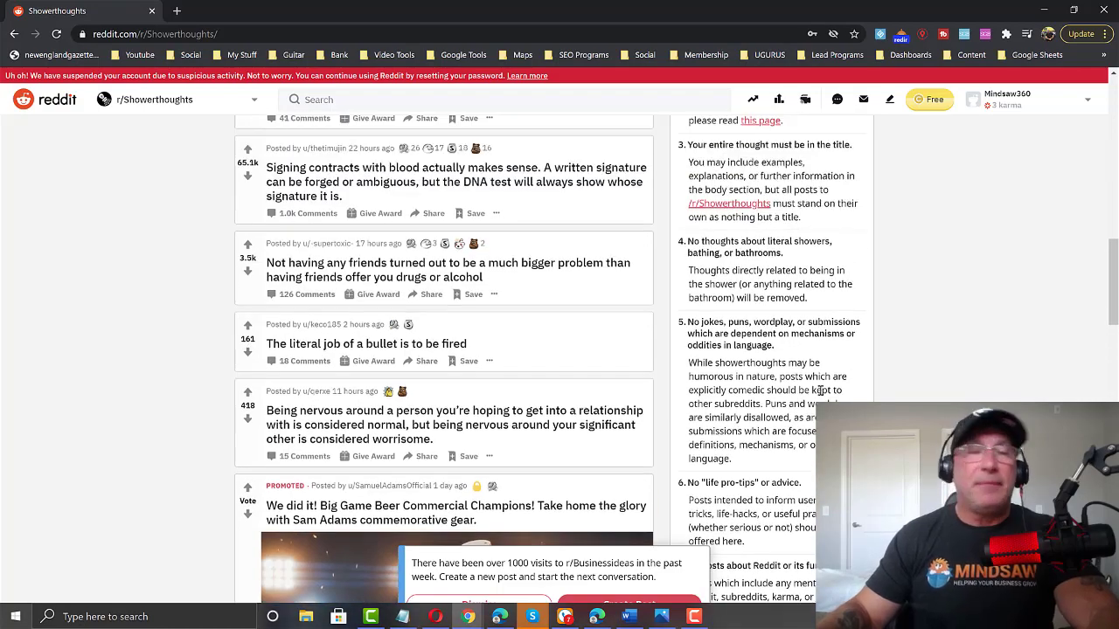
{"action": "scroll", "coordinate": [804, 301], "scroll_direction": "up", "scroll_amount": 4}
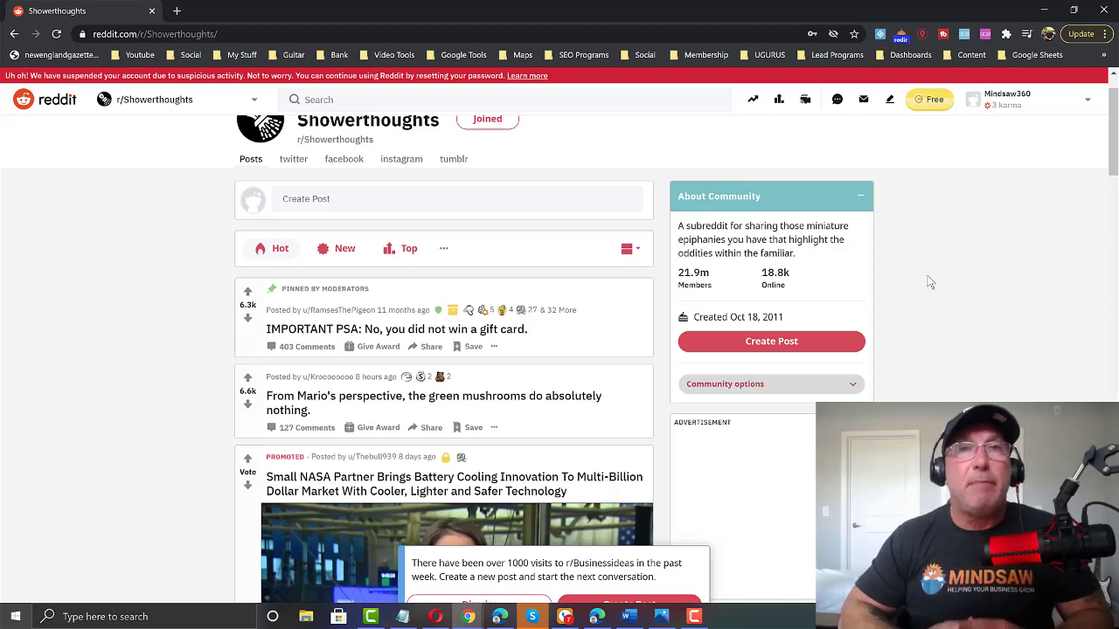
{"action": "key", "text": "F10"}
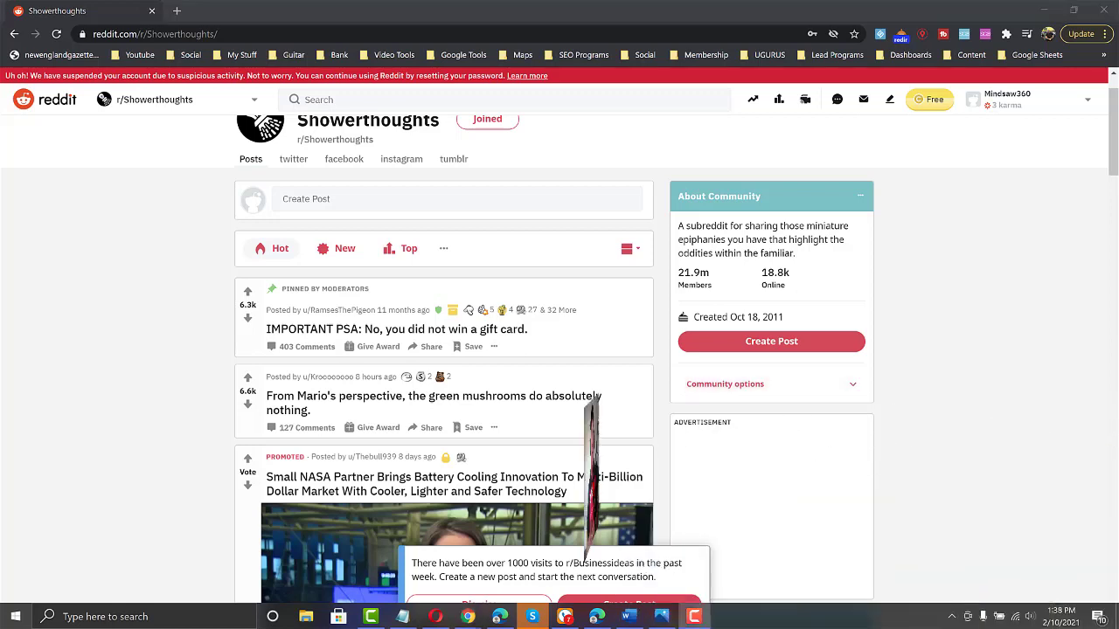